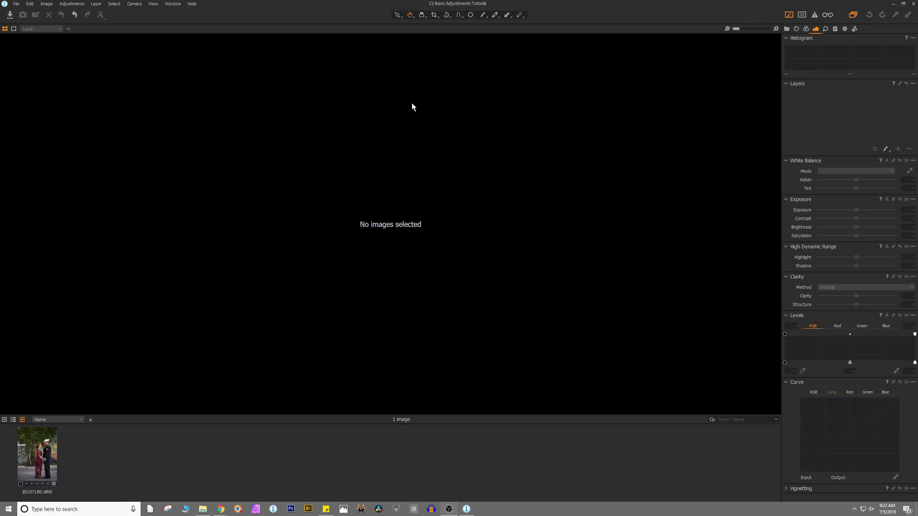
Open the sailor-and-woman raw portrait, float the White Balance tool, then dock it back in the panel
left_click(38, 467)
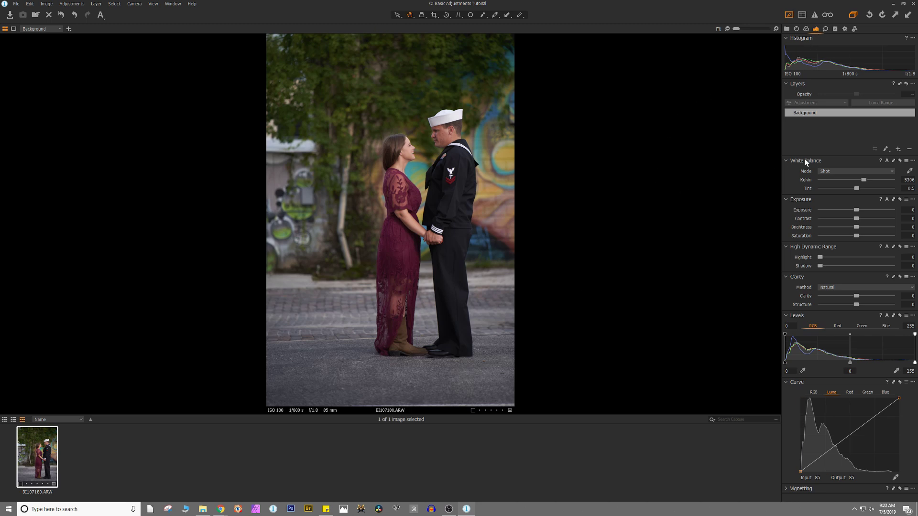
left_click_drag(809, 160, 576, 114)
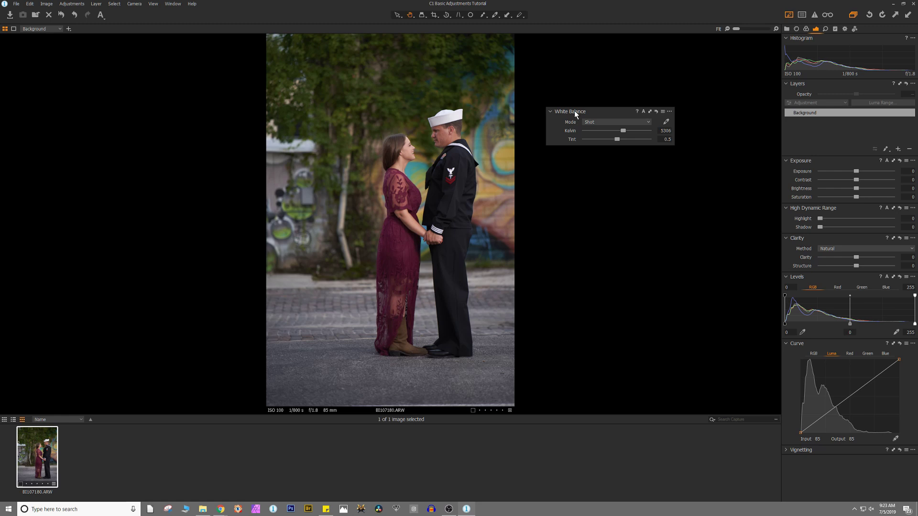
left_click_drag(576, 112, 803, 158)
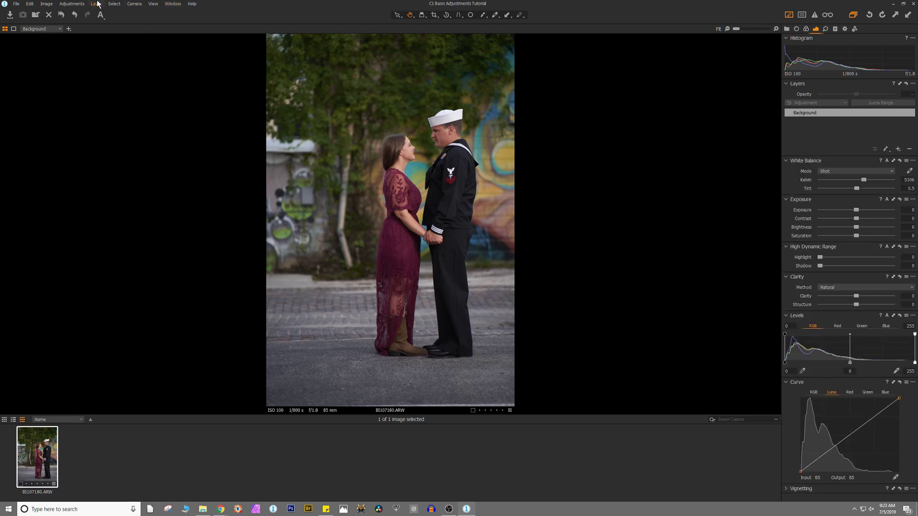
left_click(154, 4)
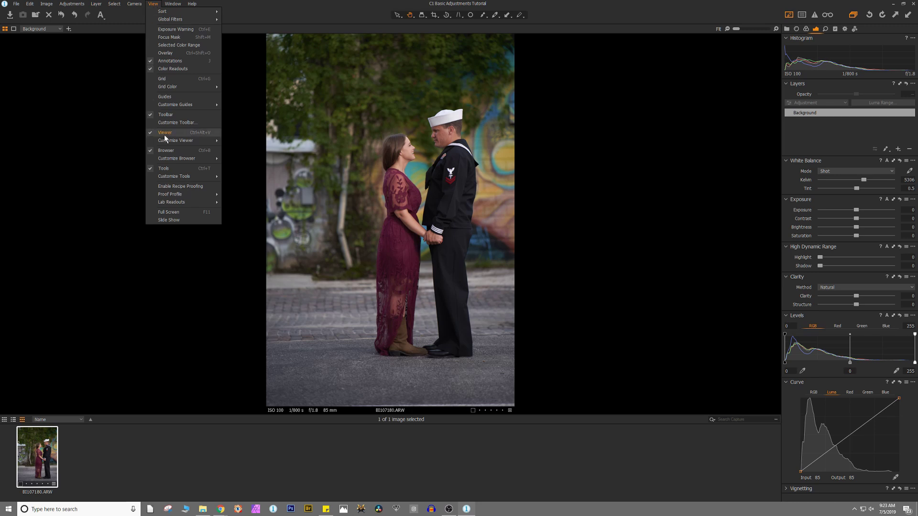
mouse_move(170, 174)
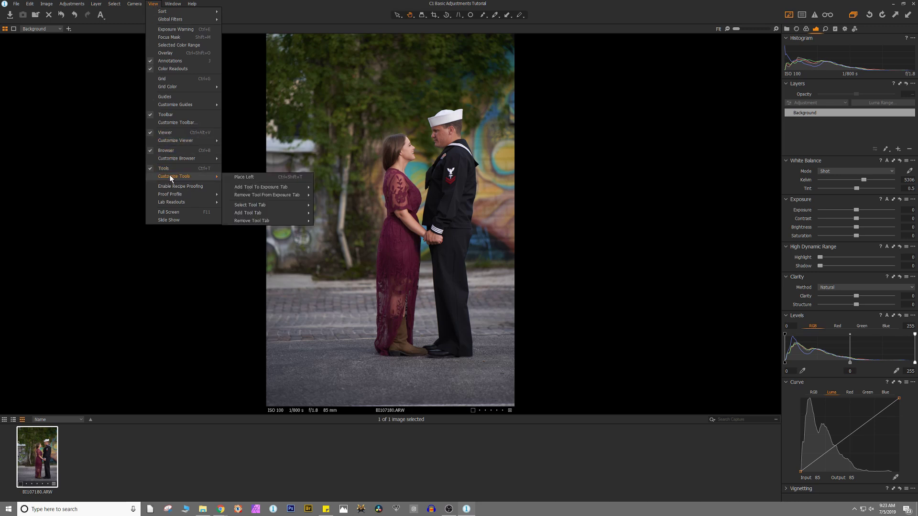
mouse_move(240, 188)
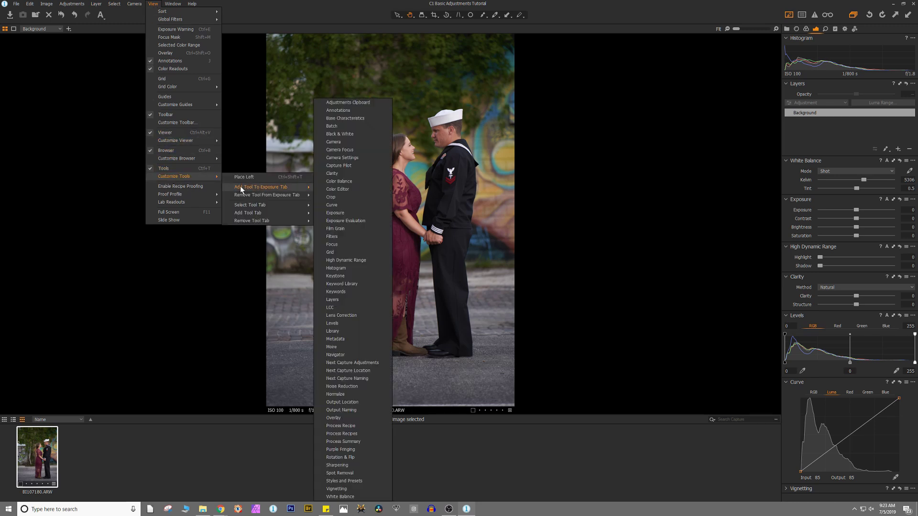
left_click(598, 171)
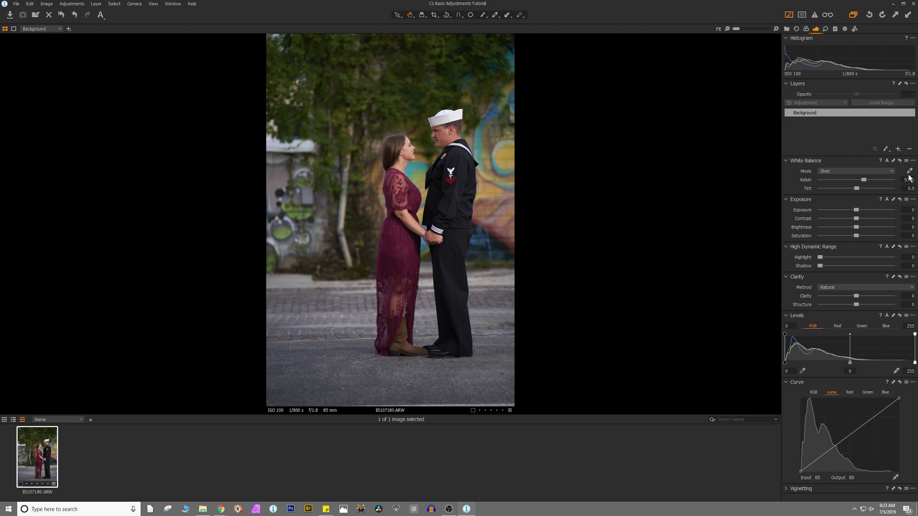
Try the Daylight, Shade, Cloudy and Tungsten white balance presets, then settle on Flash (6399 K, tint -0.8)
left_click(892, 173)
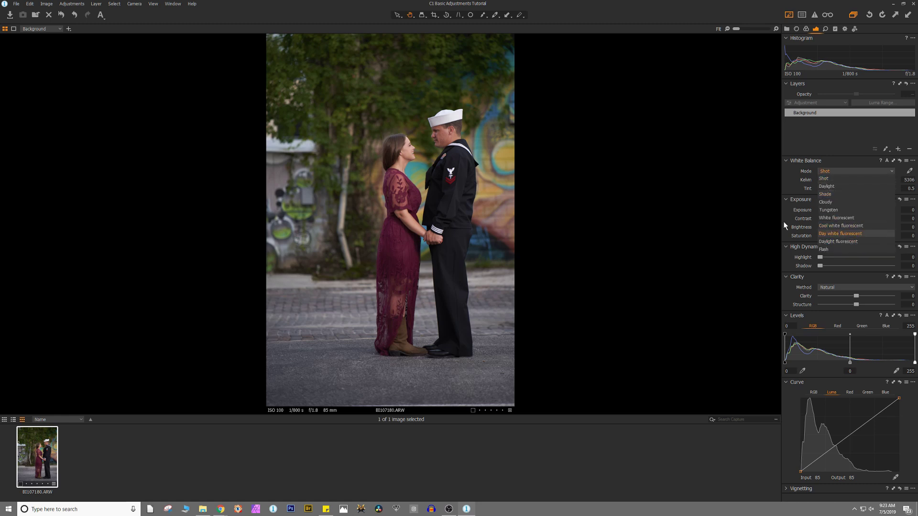
left_click(655, 209)
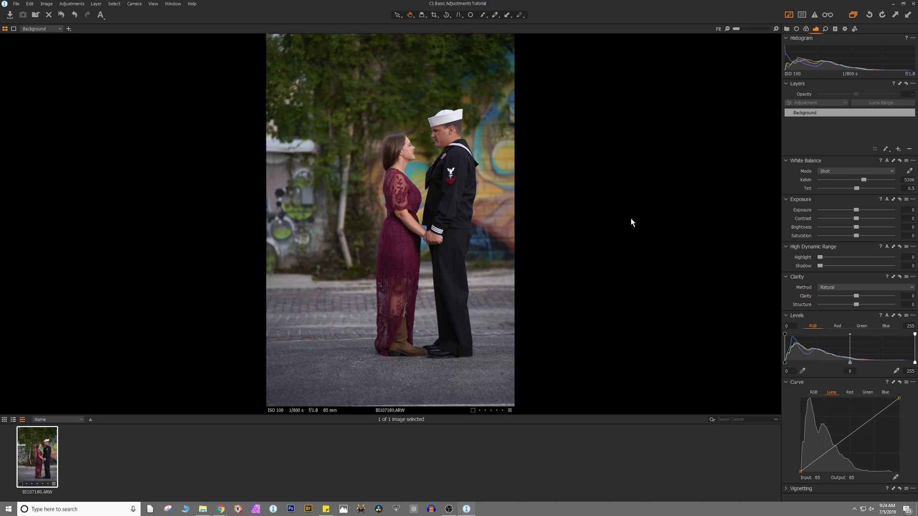
left_click(874, 170)
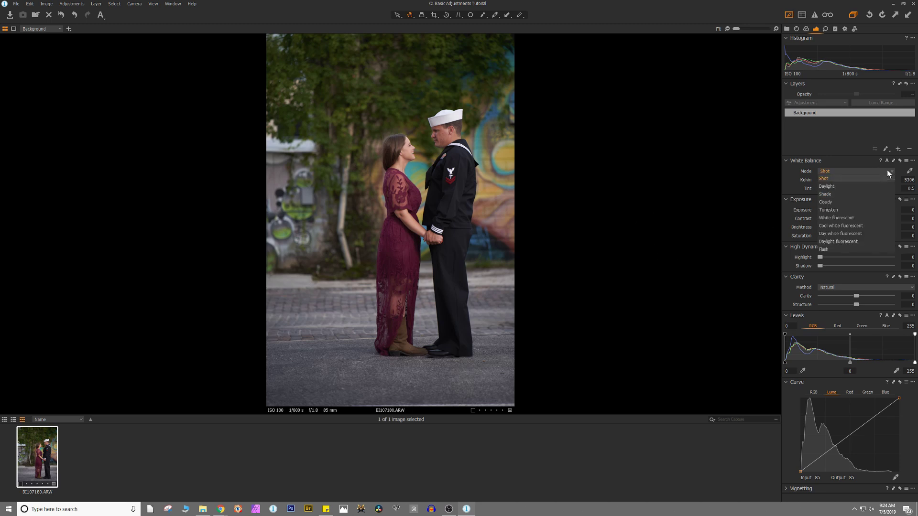
left_click(826, 187)
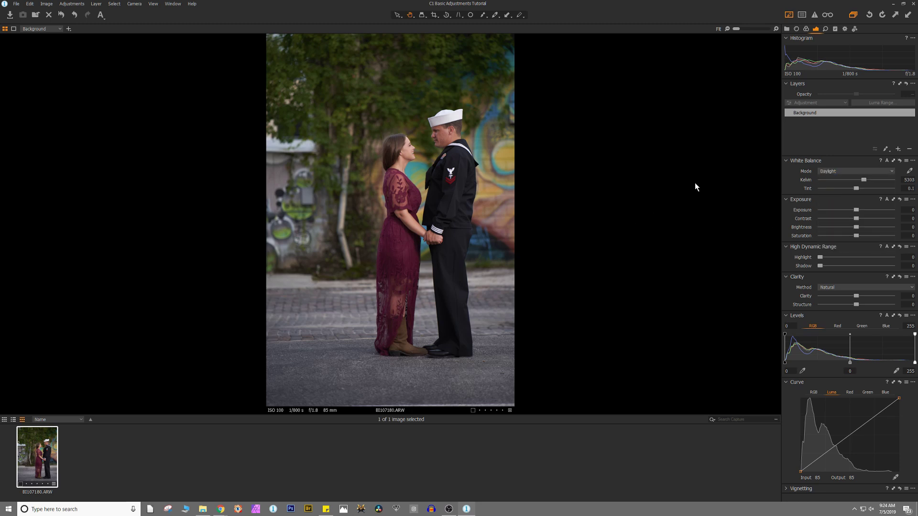
left_click(891, 173)
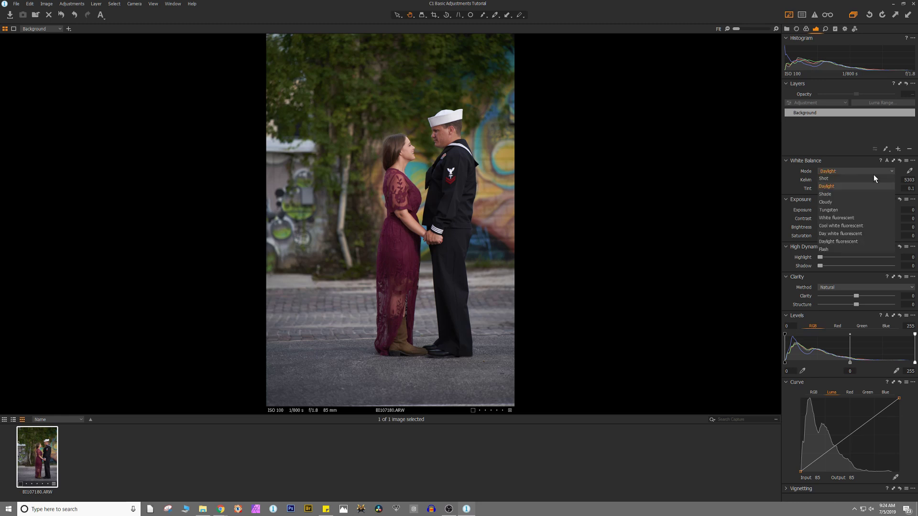
left_click(824, 194)
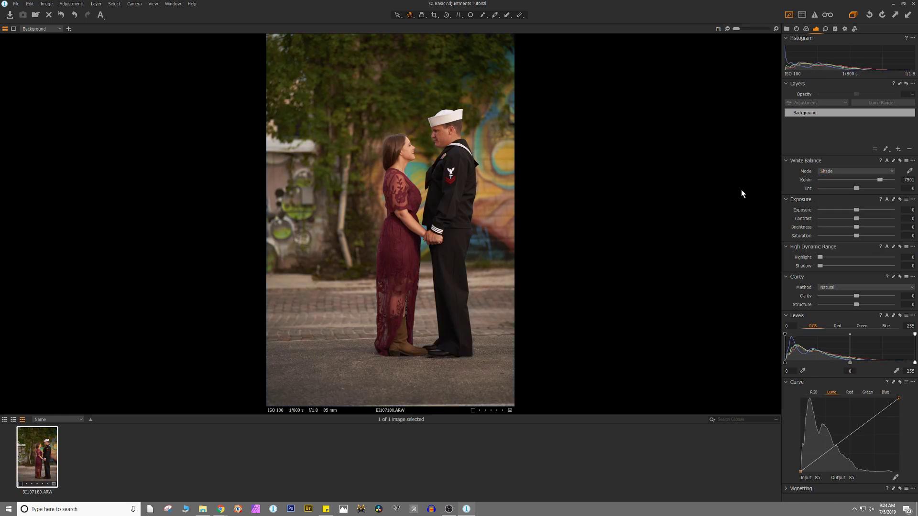
left_click(891, 173)
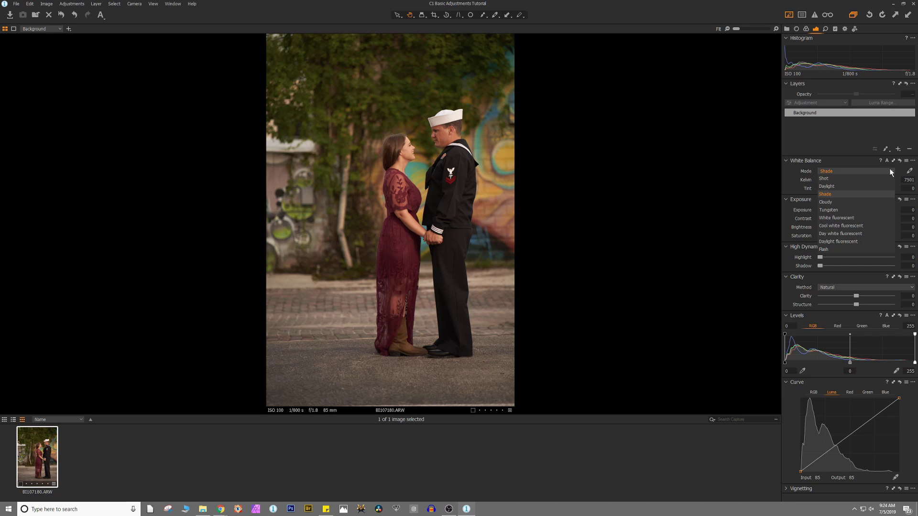
left_click(827, 201)
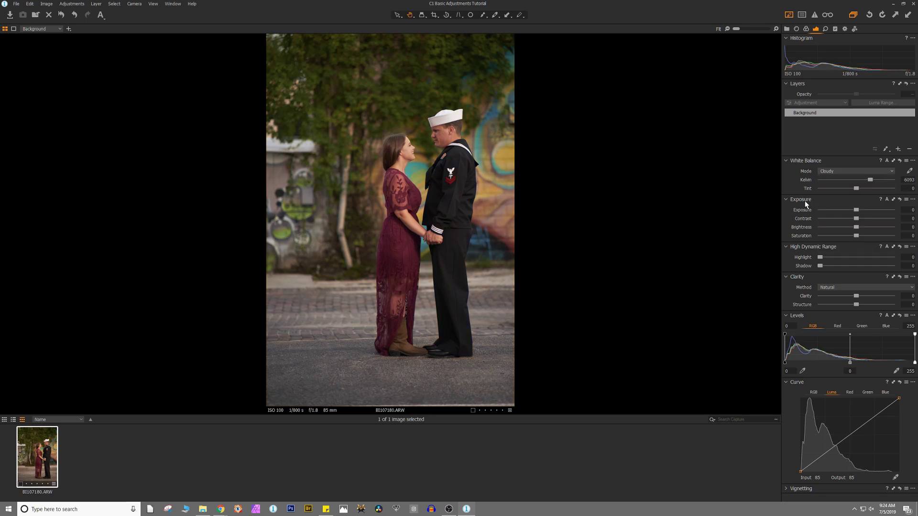
left_click(883, 174)
left_click(828, 211)
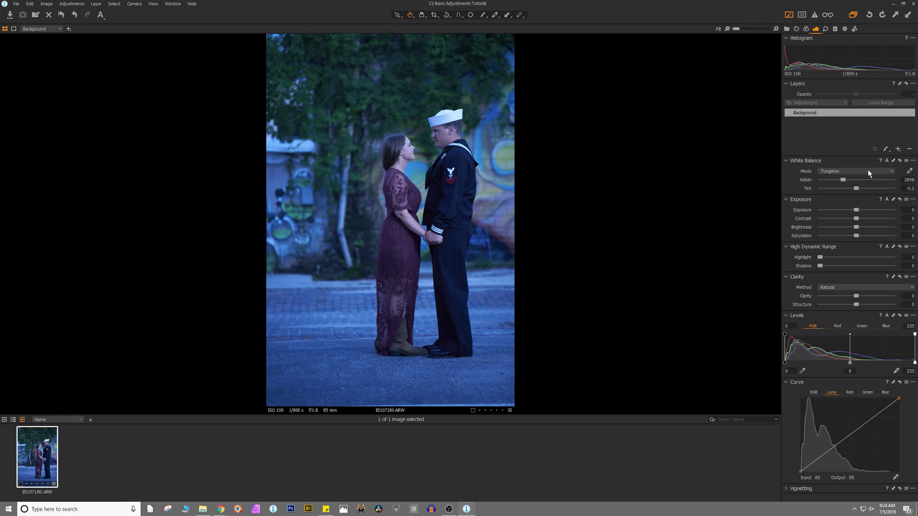
left_click(880, 171)
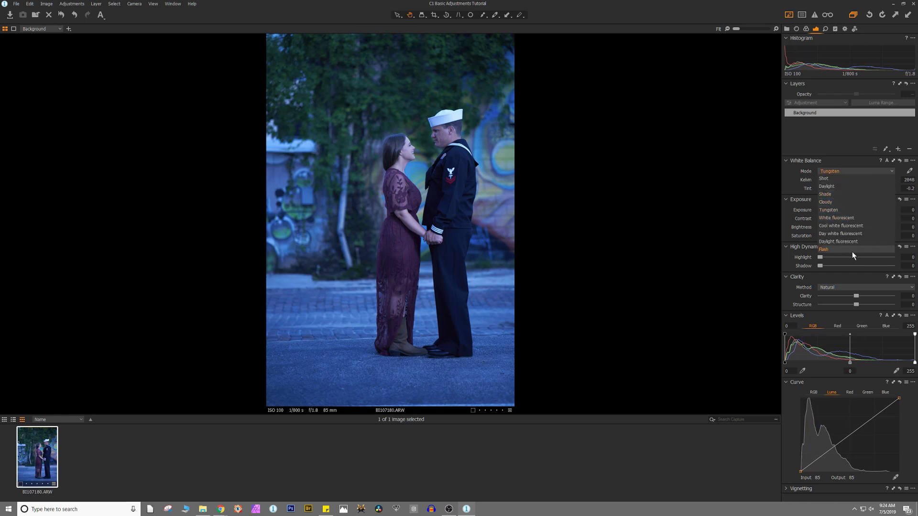
left_click(824, 249)
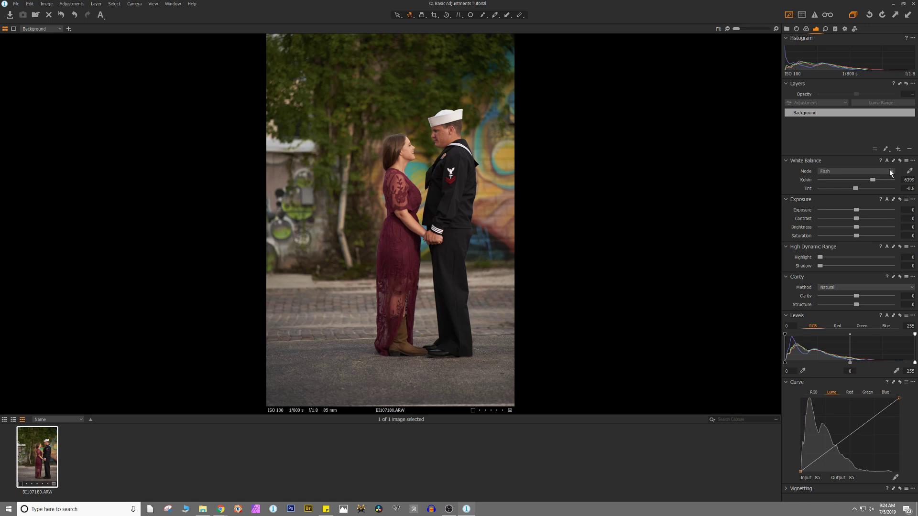
Test extreme Kelvin and tint values, ending on a custom 5200 K white balance with tint 4.7
left_click_drag(872, 182, 892, 184)
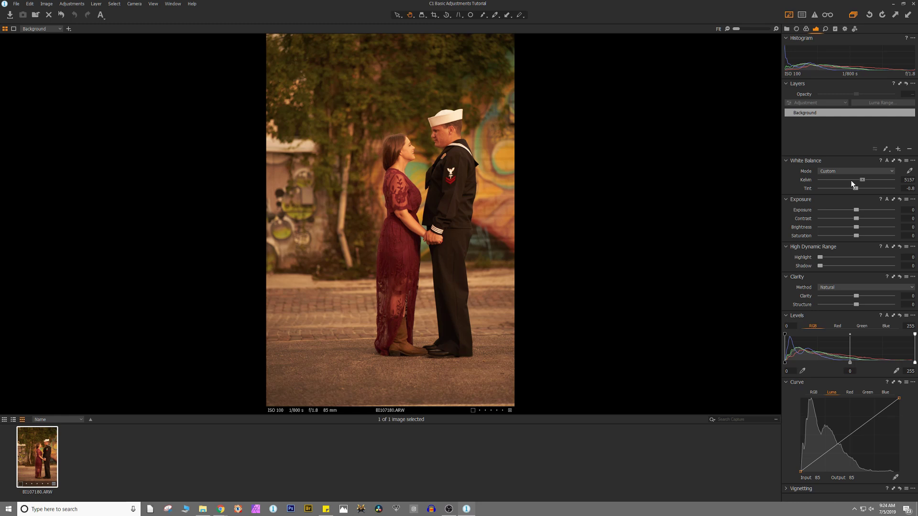
mouse_move(850, 180)
left_mouse_down()
mouse_move(800, 185)
mouse_move(861, 180)
left_mouse_up()
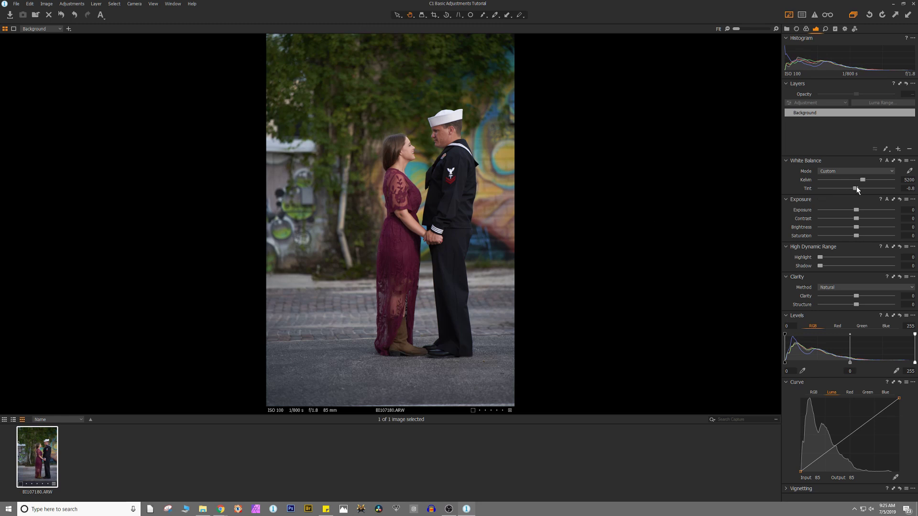
mouse_move(855, 189)
left_mouse_down()
mouse_move(900, 194)
mouse_move(774, 200)
mouse_move(859, 199)
left_mouse_up()
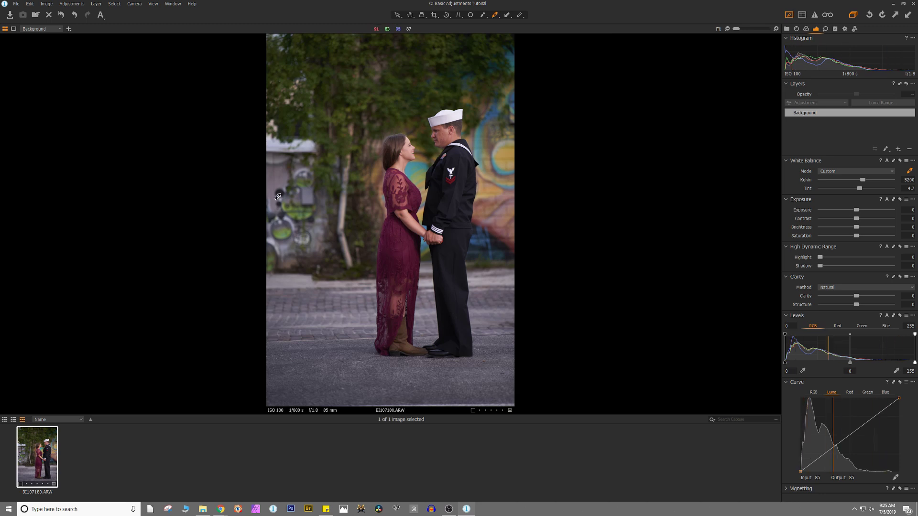
Pick white balance from the grey wall, then the sailor's white hat, and set tint to 3.7 (5486 K)
left_click(309, 191)
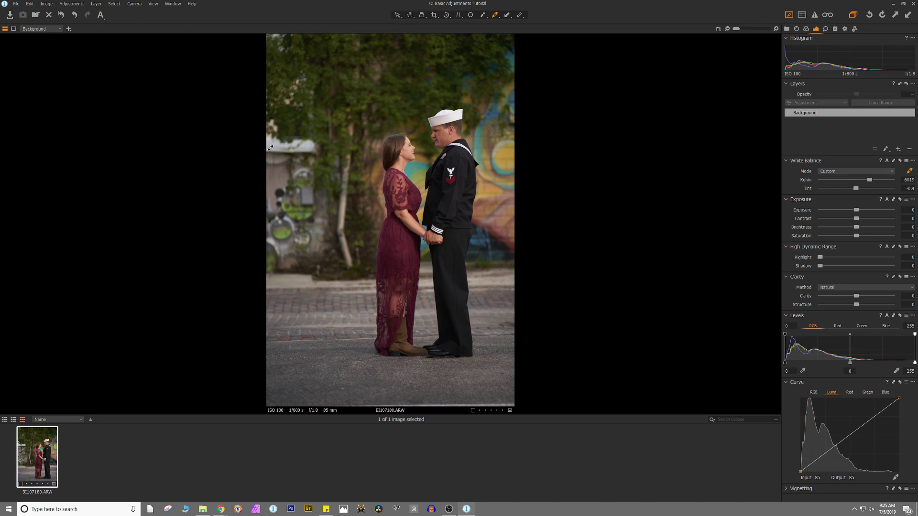
left_click(444, 116)
left_click_drag(853, 189, 859, 190)
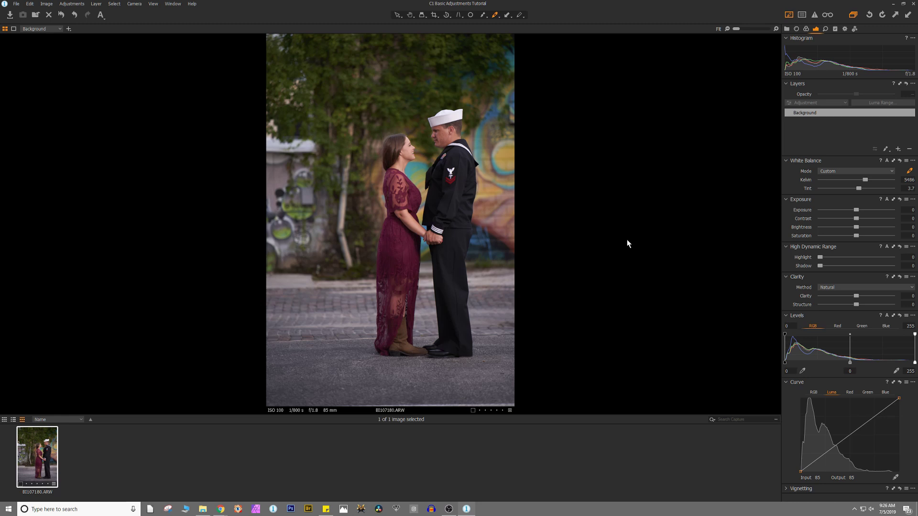
Float the Histogram and Exposure tools out of the right panel over the viewer
left_click_drag(807, 39, 574, 56)
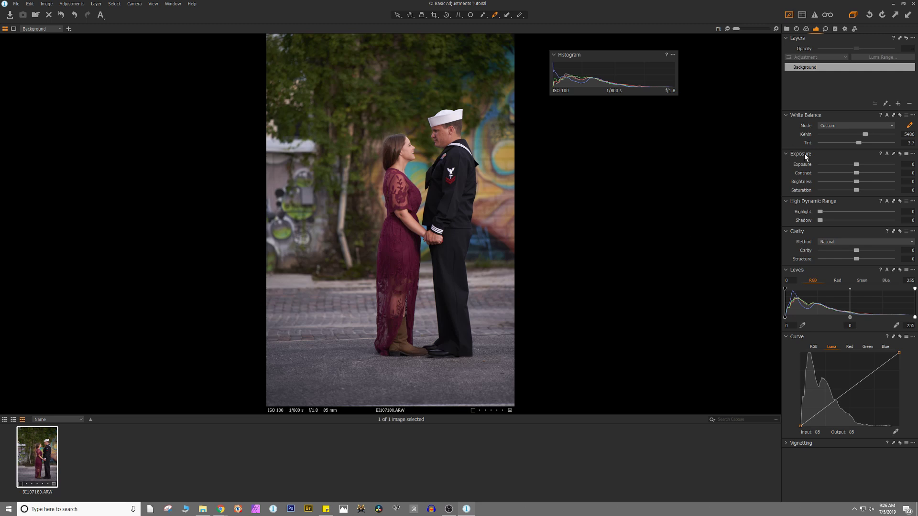
left_click_drag(804, 154, 575, 126)
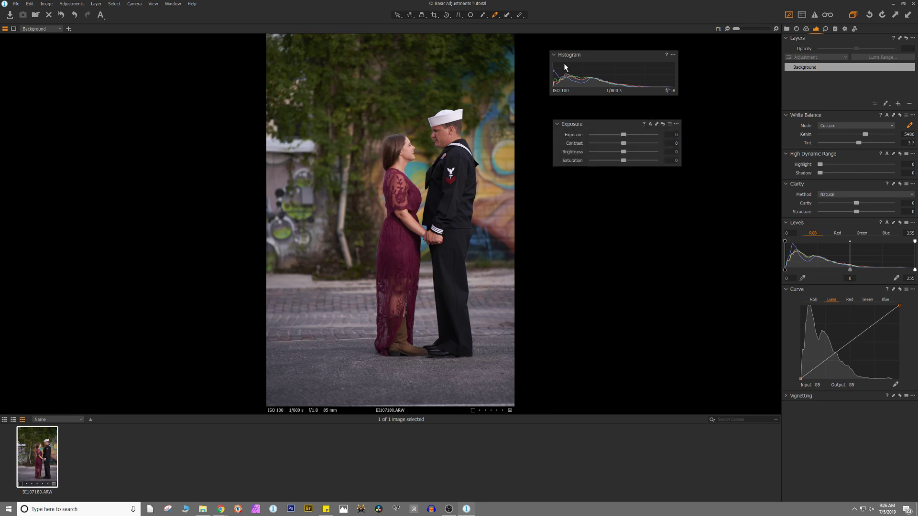
mouse_move(567, 55)
left_mouse_down()
mouse_move(777, 116)
mouse_move(779, 62)
mouse_move(572, 56)
left_mouse_up()
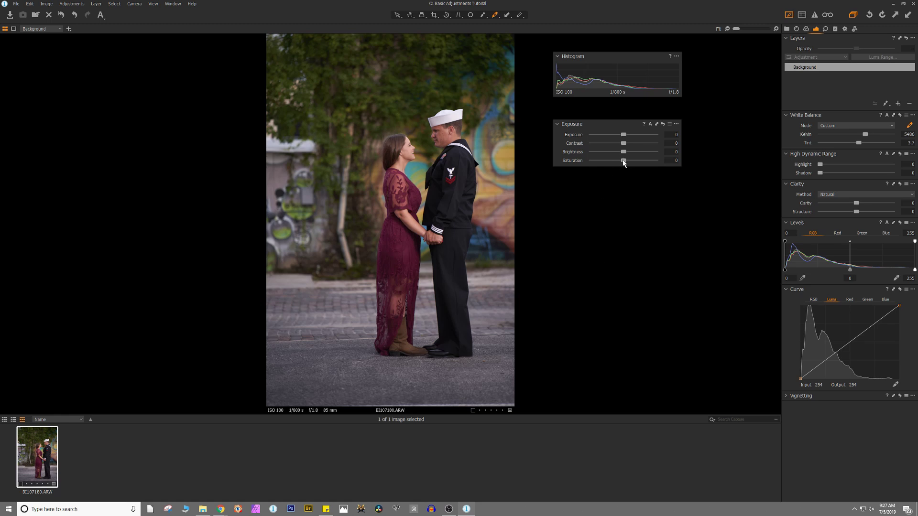
Compare saturation at -100 and 100, reset it, then set it to about 19
left_click_drag(623, 162, 534, 170)
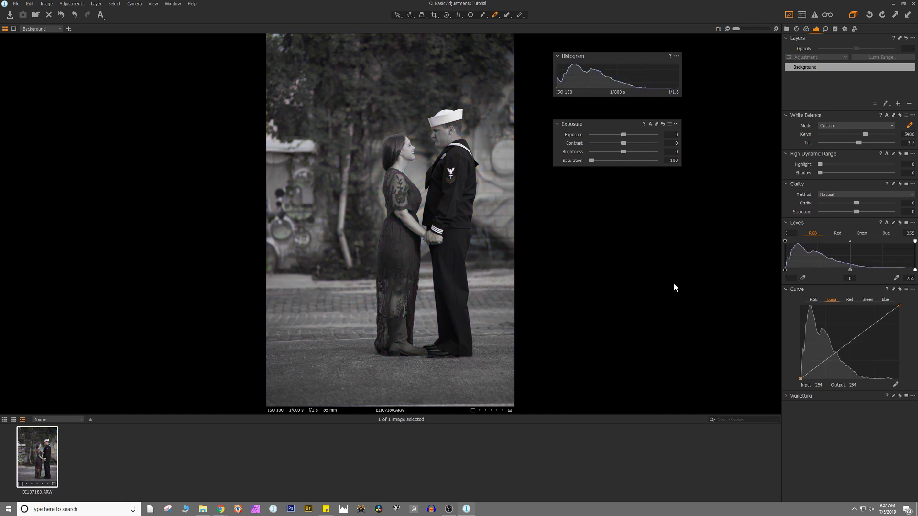
left_click_drag(590, 162, 671, 163)
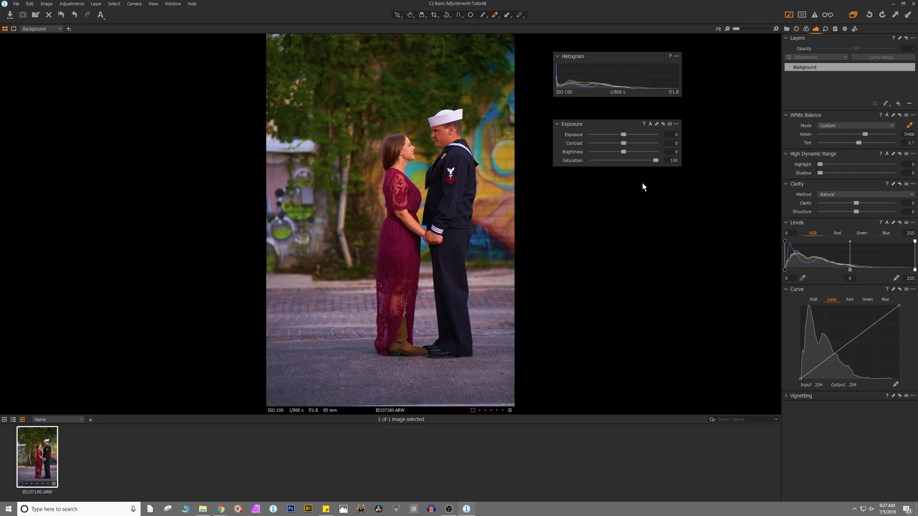
left_click_drag(656, 161, 604, 163)
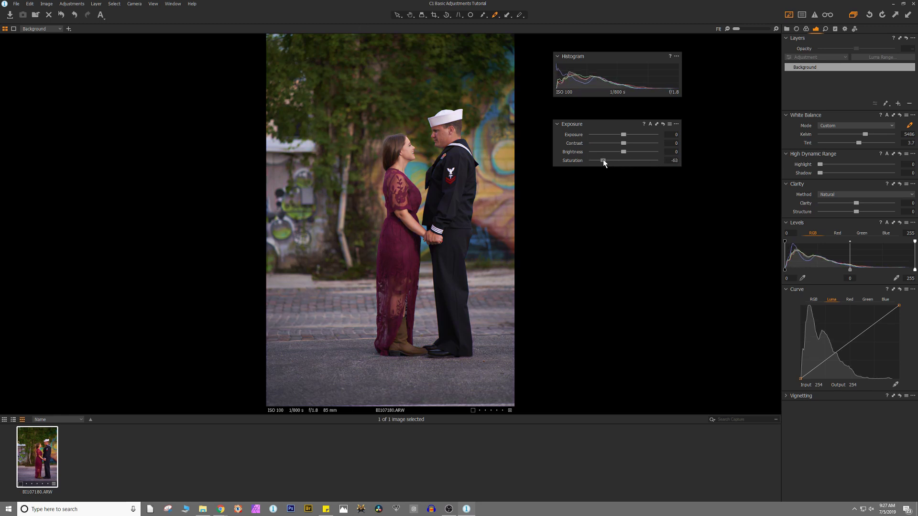
double_click(603, 160)
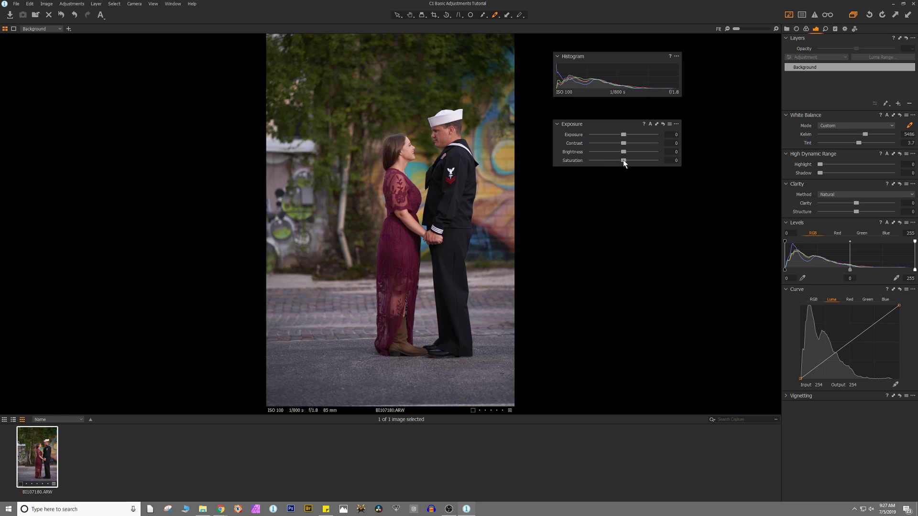
left_click_drag(623, 161, 630, 160)
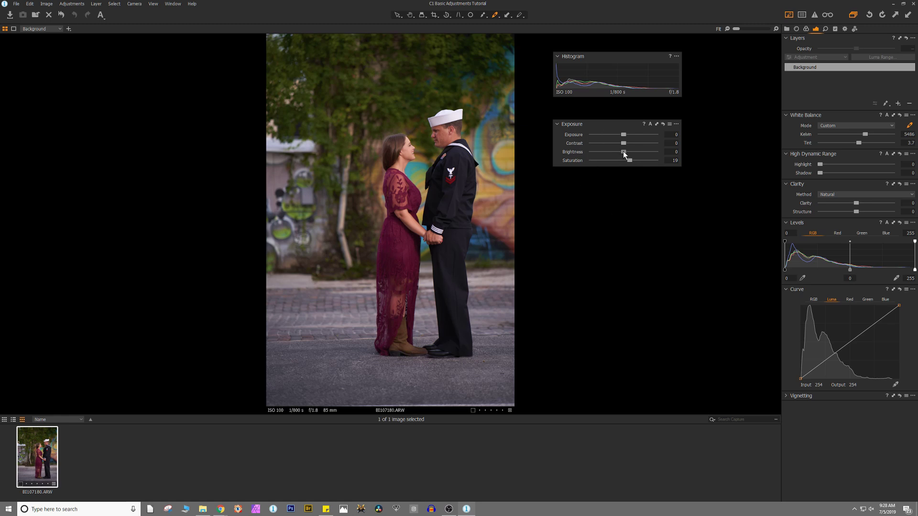
left_click_drag(623, 151, 641, 154)
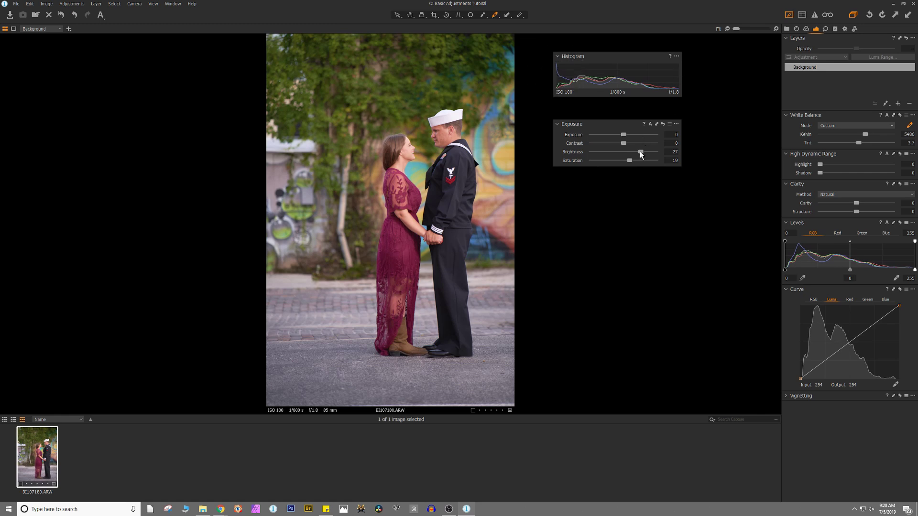
mouse_move(639, 151)
left_mouse_down()
mouse_move(615, 160)
mouse_move(605, 151)
mouse_move(635, 135)
left_mouse_up()
double_click(605, 152)
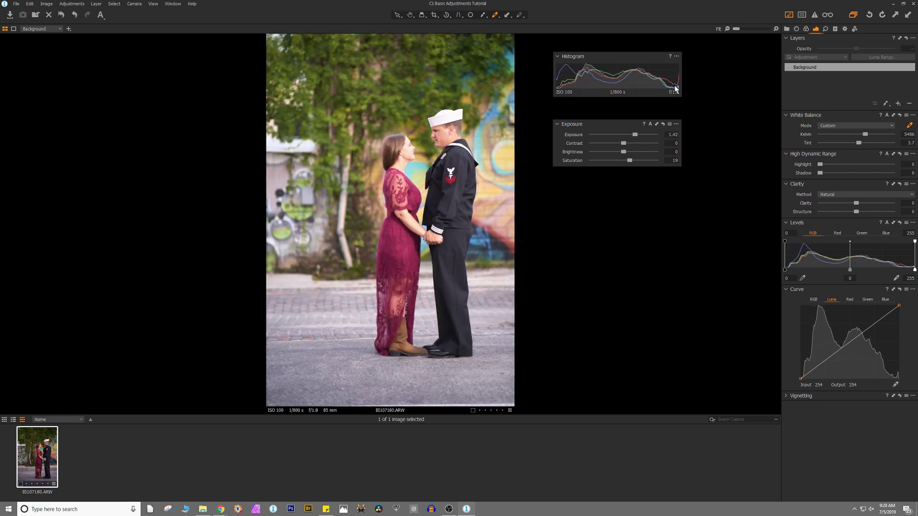
double_click(604, 133)
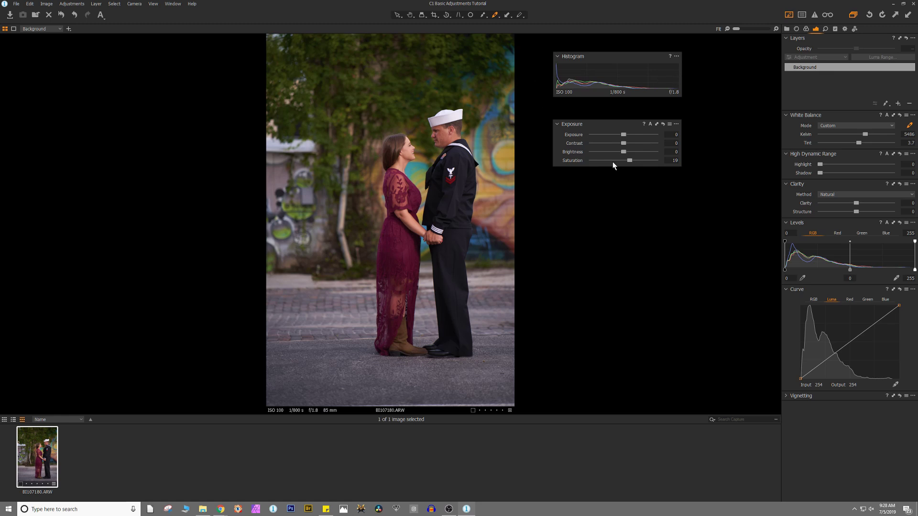
left_click_drag(624, 135, 629, 135)
left_click(558, 82)
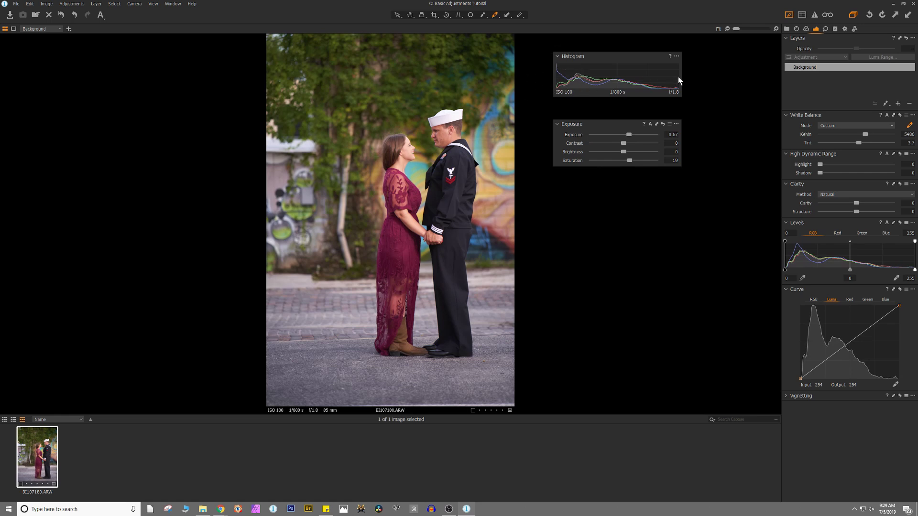
double_click(603, 133)
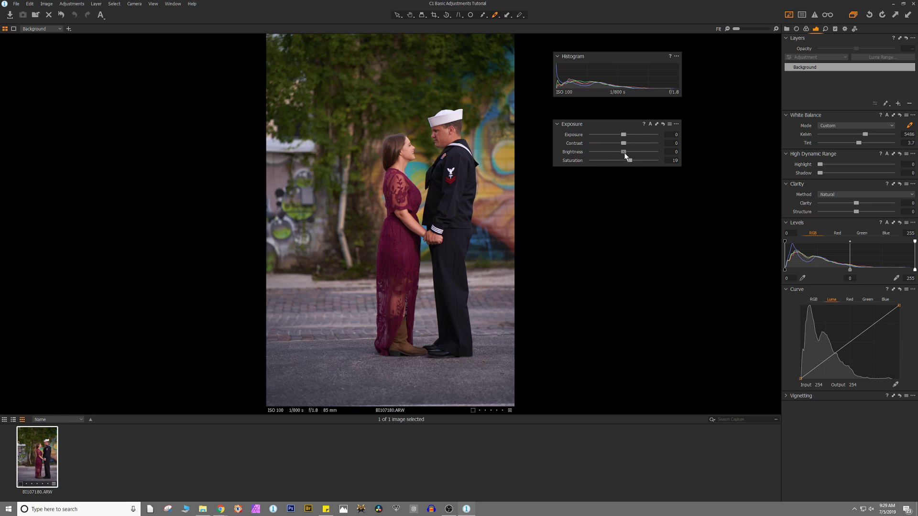
Raise brightness to 6 and exposure to 0.22
left_click_drag(625, 154, 627, 154)
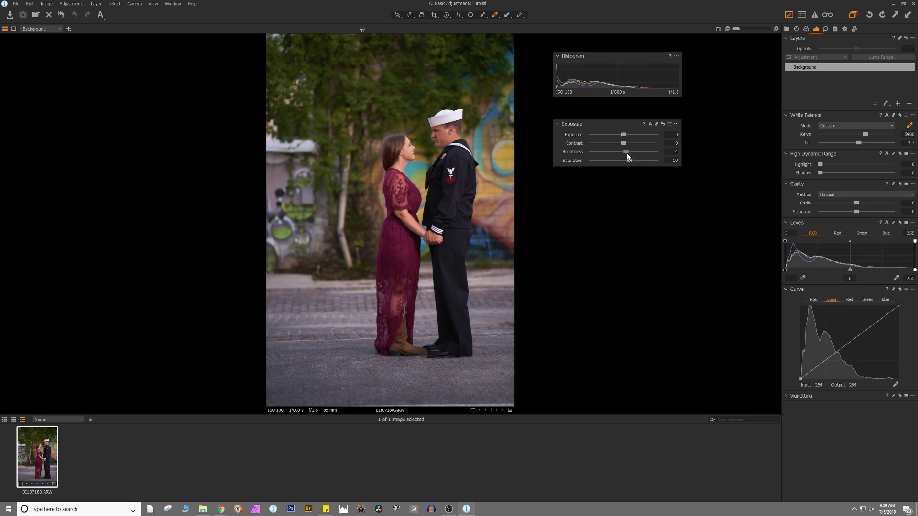
left_click_drag(627, 154, 628, 154)
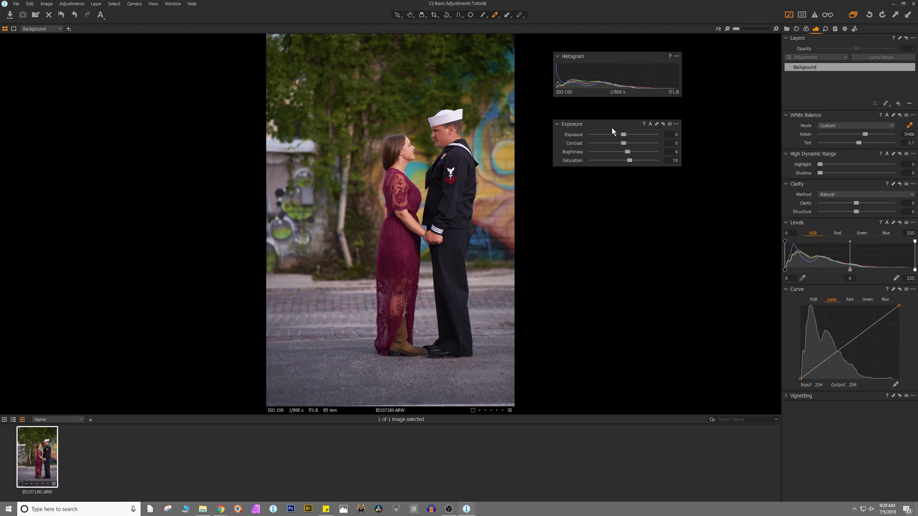
mouse_move(622, 136)
left_mouse_down()
mouse_move(636, 137)
mouse_move(624, 139)
left_mouse_up()
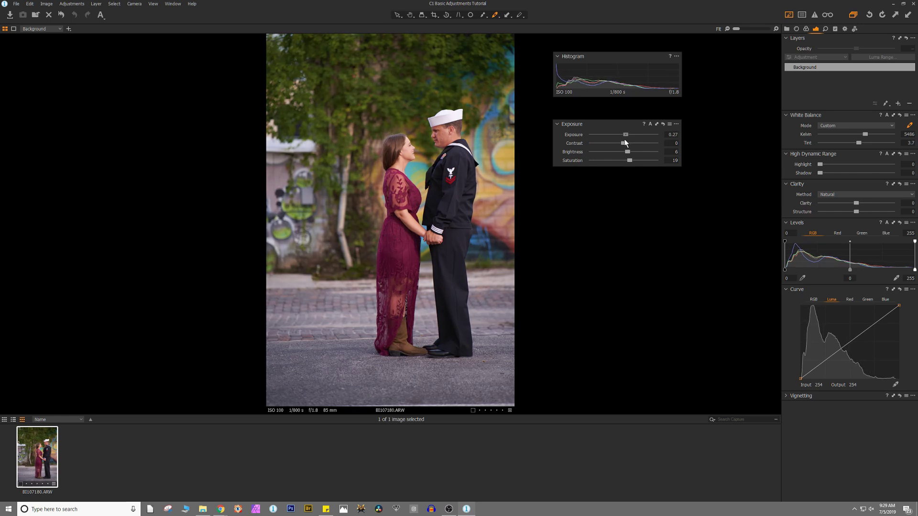
left_click_drag(624, 139, 624, 140)
Compare stronger and flatter contrast, reset it, then set contrast to -16
left_click_drag(623, 143, 636, 144)
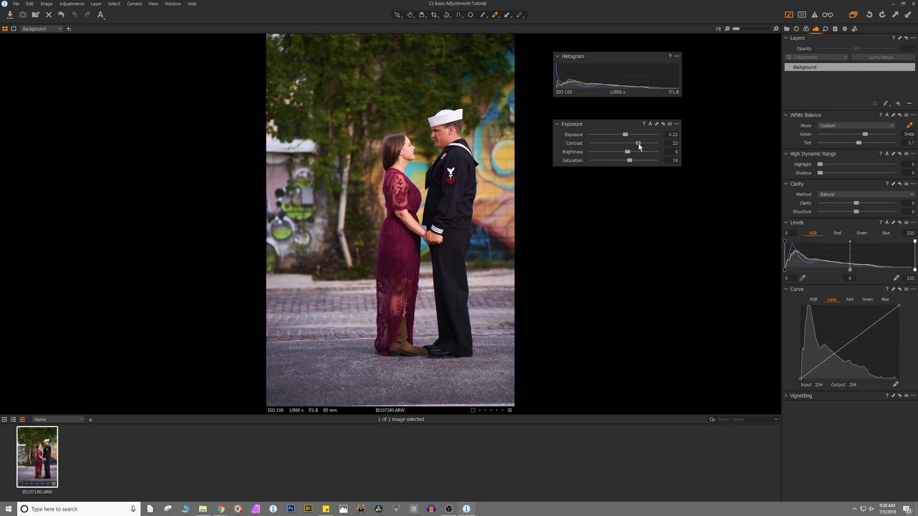
left_click_drag(638, 144, 654, 144)
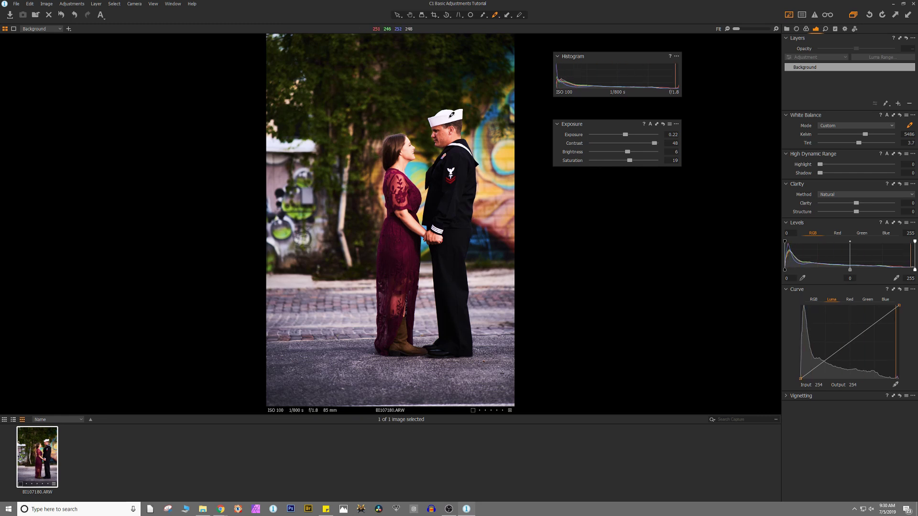
left_click_drag(655, 144, 590, 152)
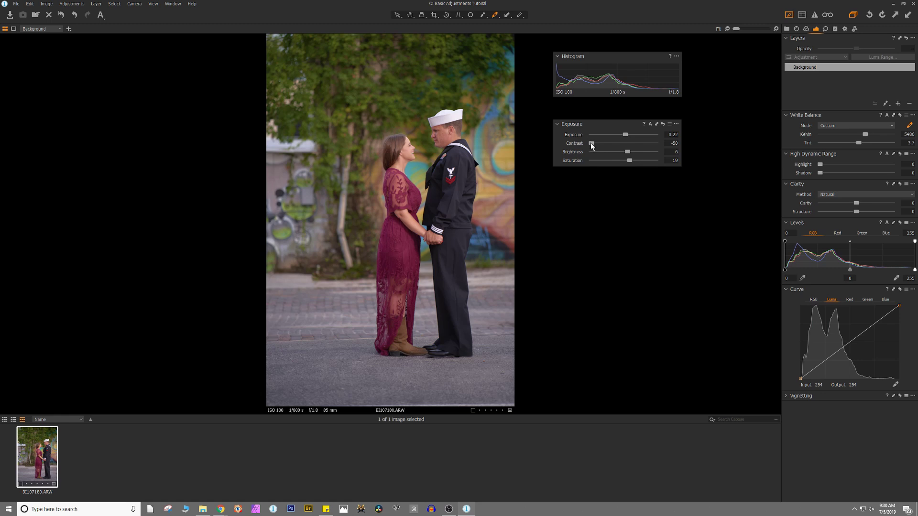
left_click_drag(591, 145, 615, 146)
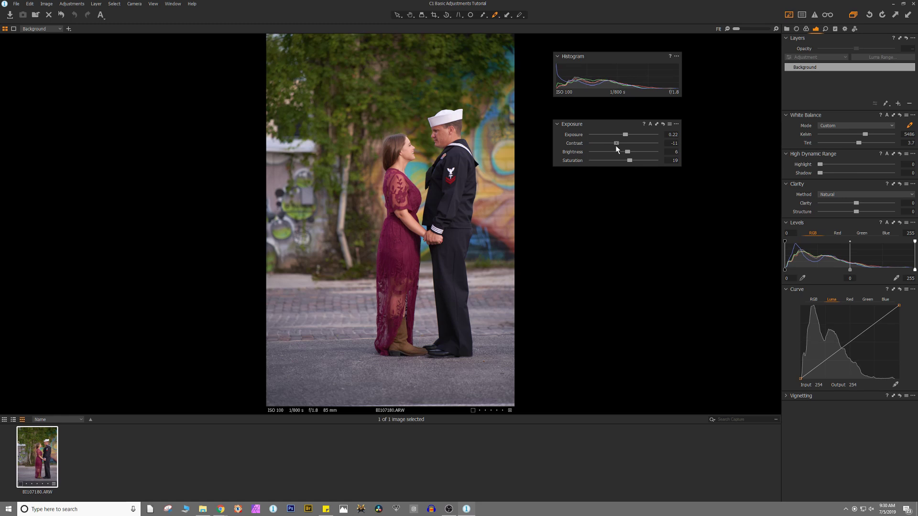
left_click_drag(616, 147, 633, 146)
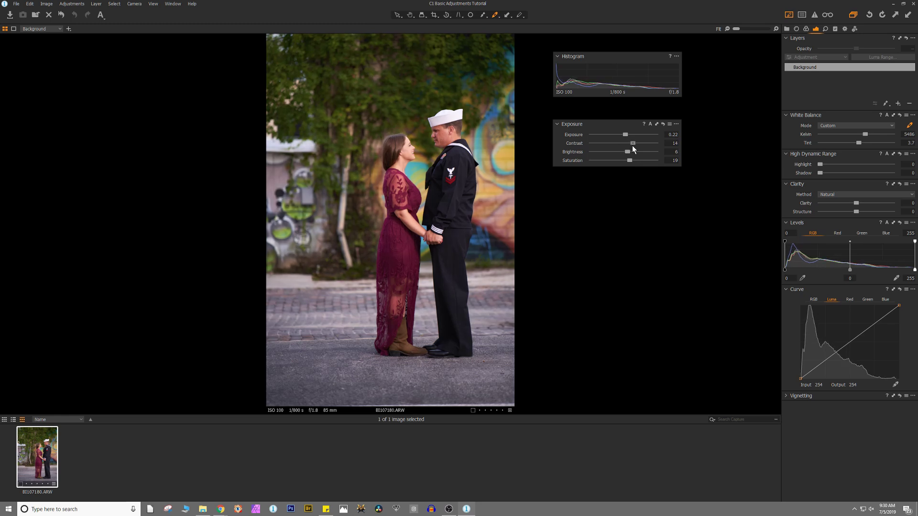
double_click(603, 144)
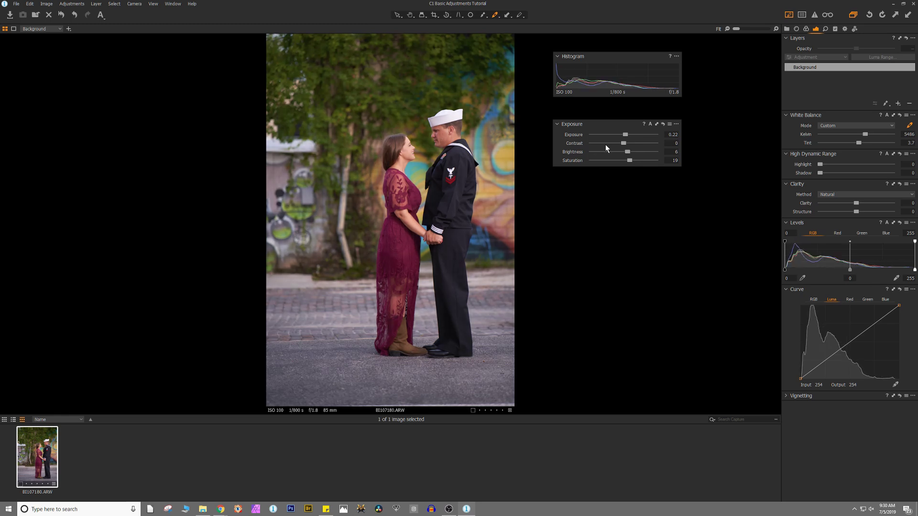
left_click_drag(622, 142, 613, 149)
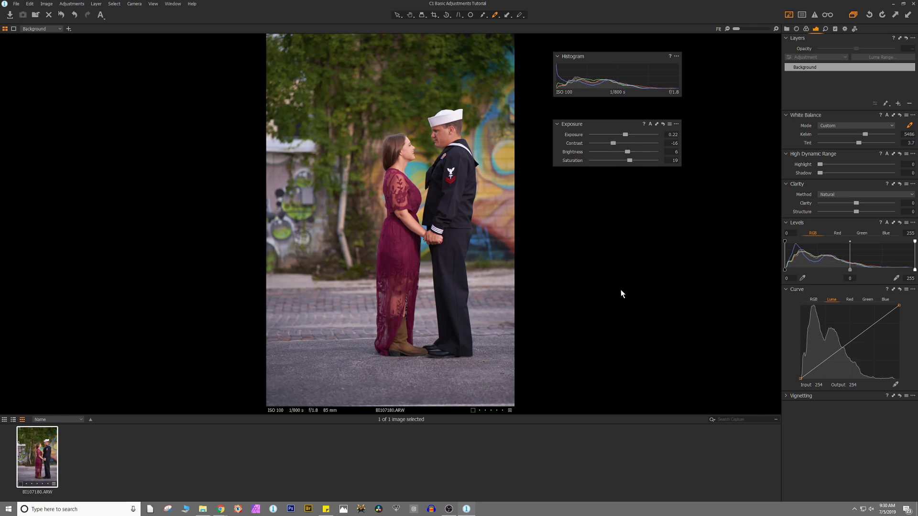